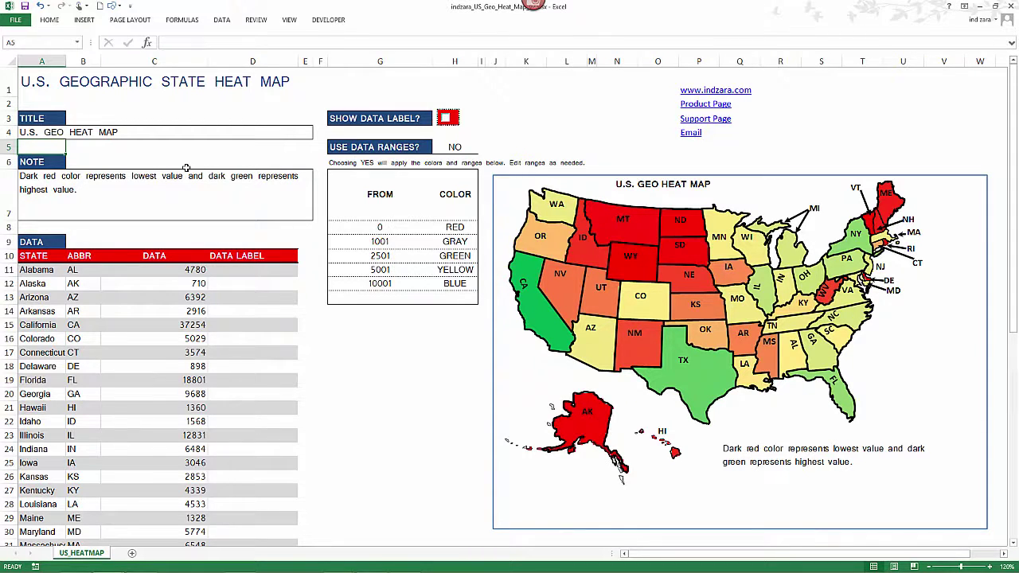
- Insert STATE into the title so it reads 'U.S. GEO STATE HEAT MAP', then start editing the note
click(76, 136)
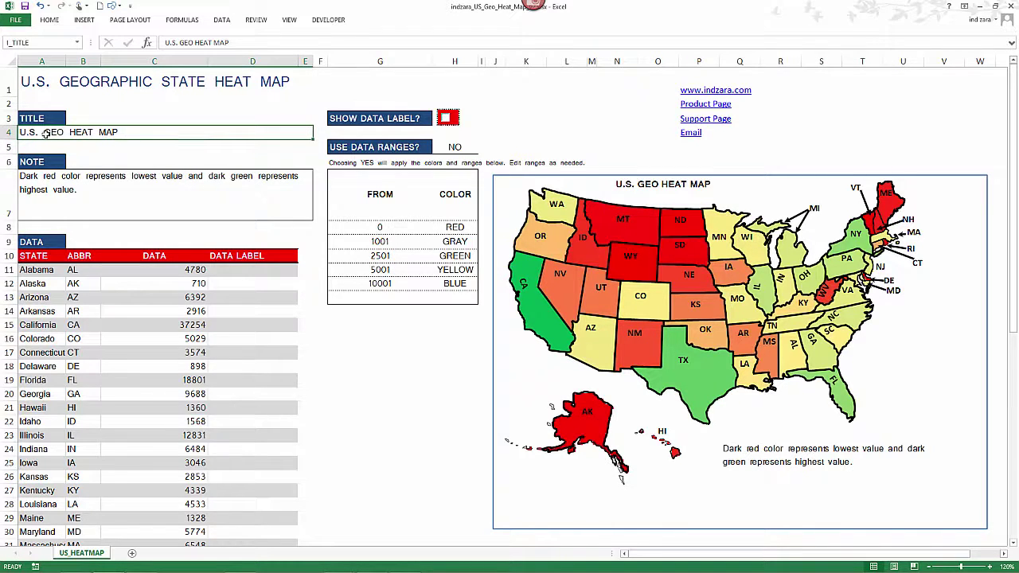
double_click(68, 132)
text(STATE)
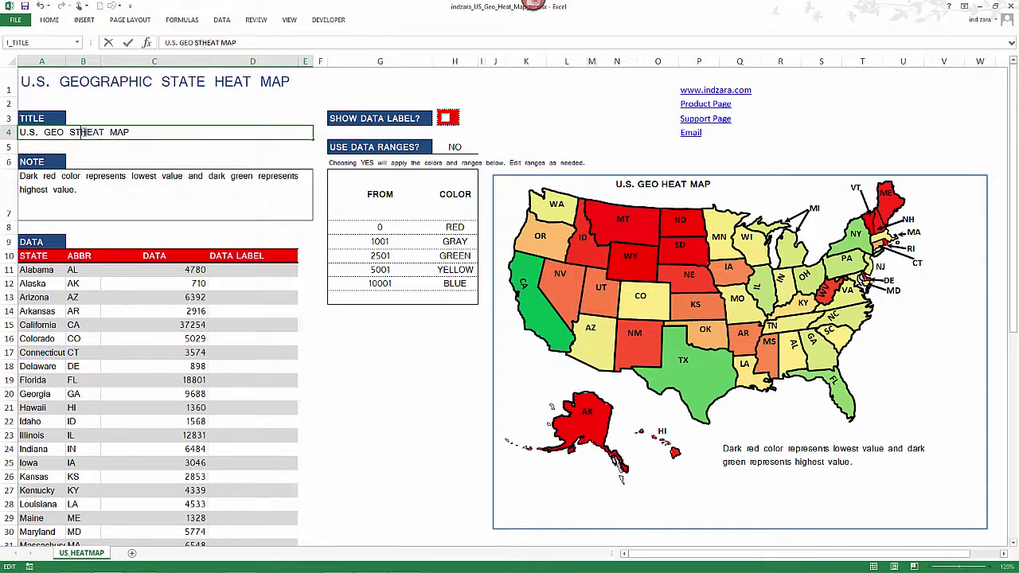
key(Return)
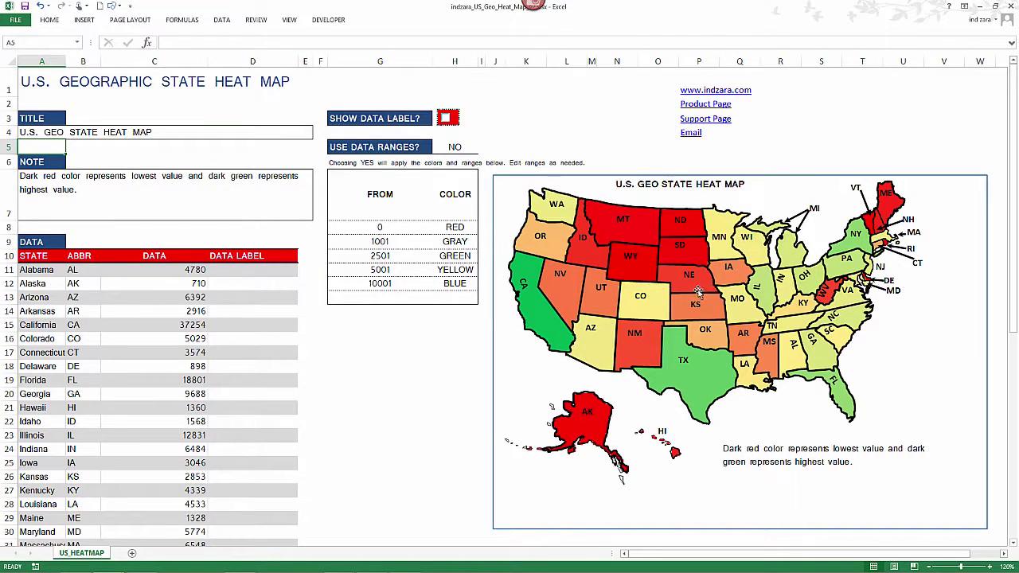
click(139, 197)
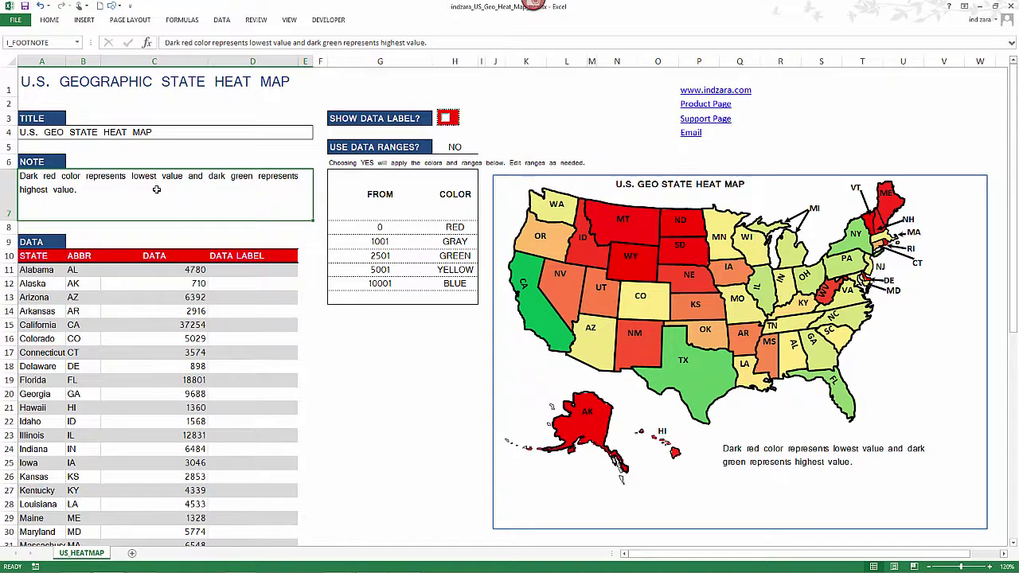
key(F2)
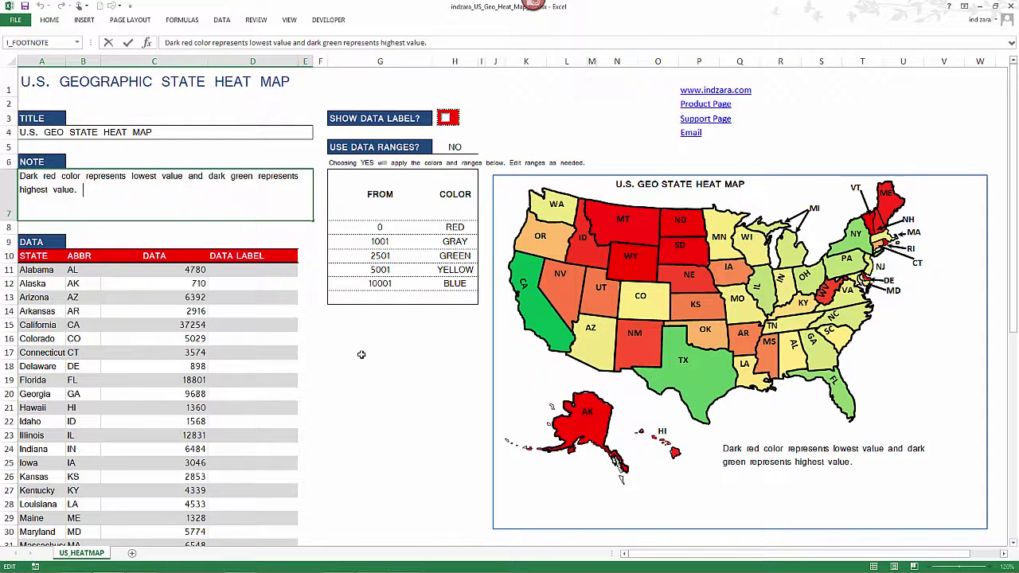
click(49, 258)
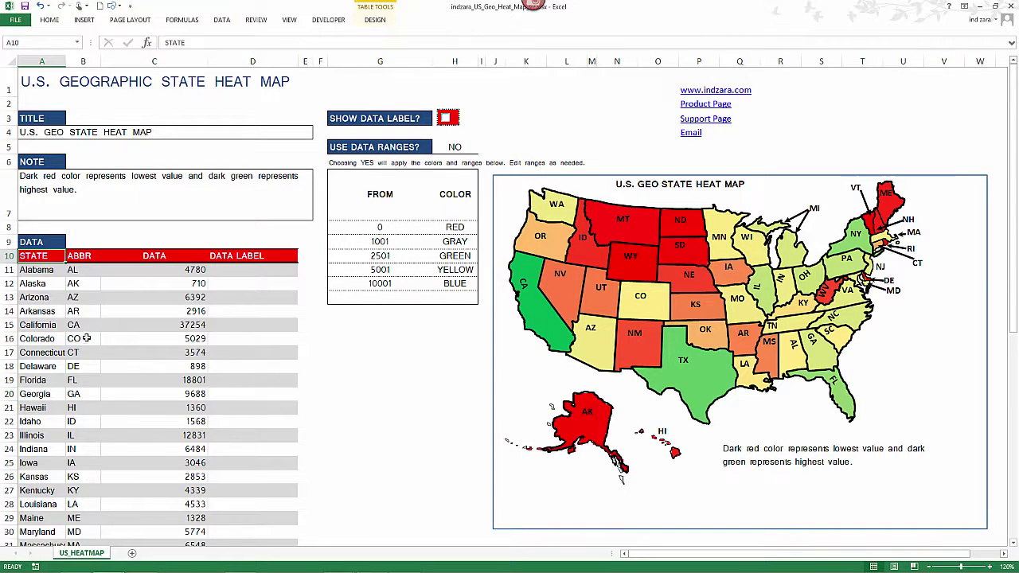
click(177, 271)
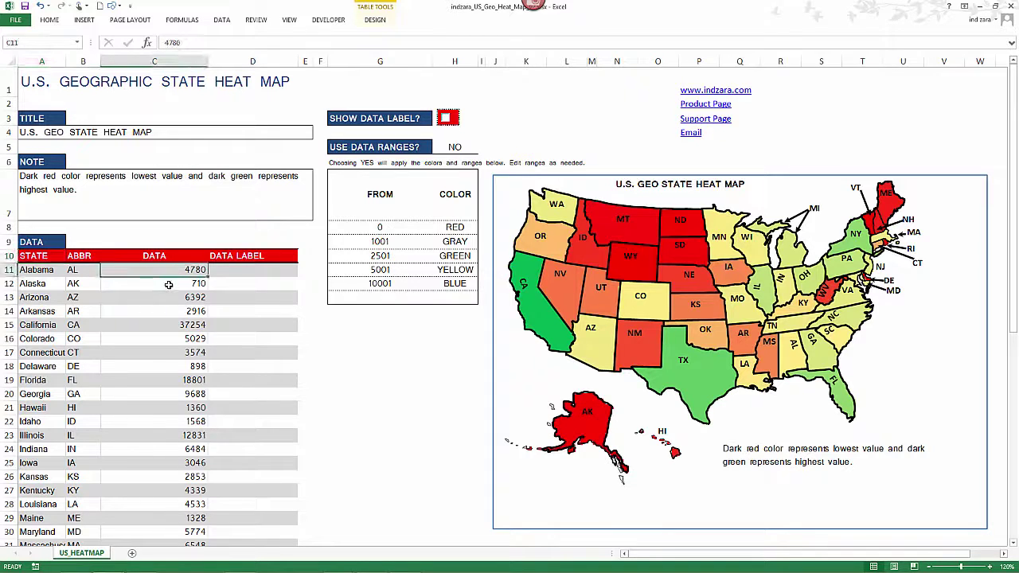
click(50, 272)
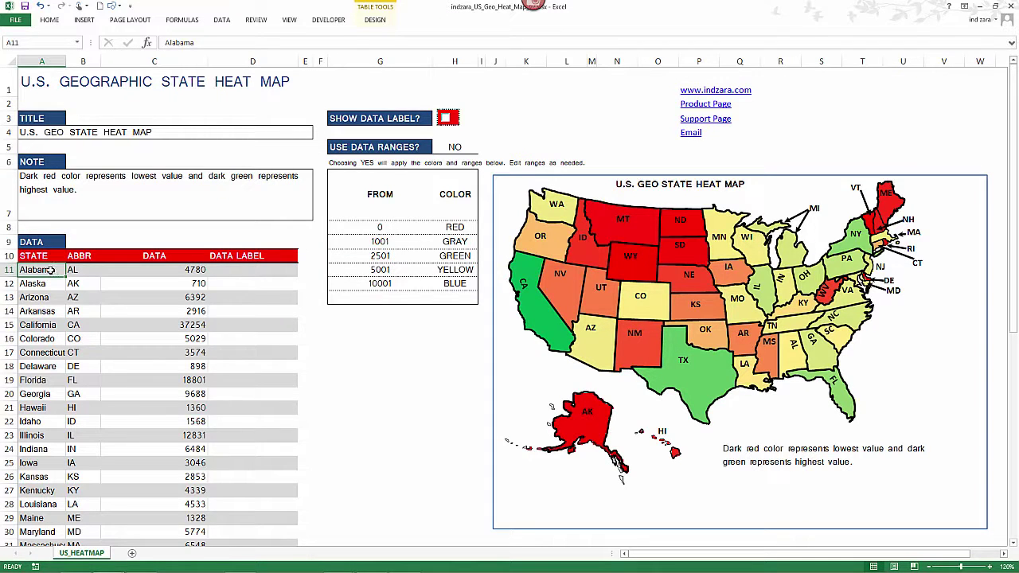
key(ctrl+shift+Down)
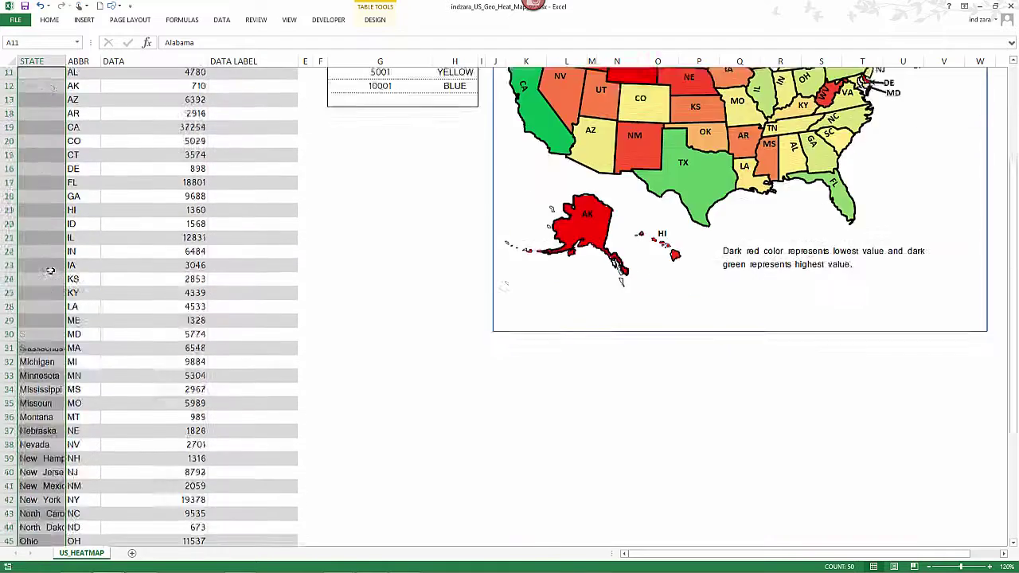
key(ctrl+BackSpace)
key(Delete)
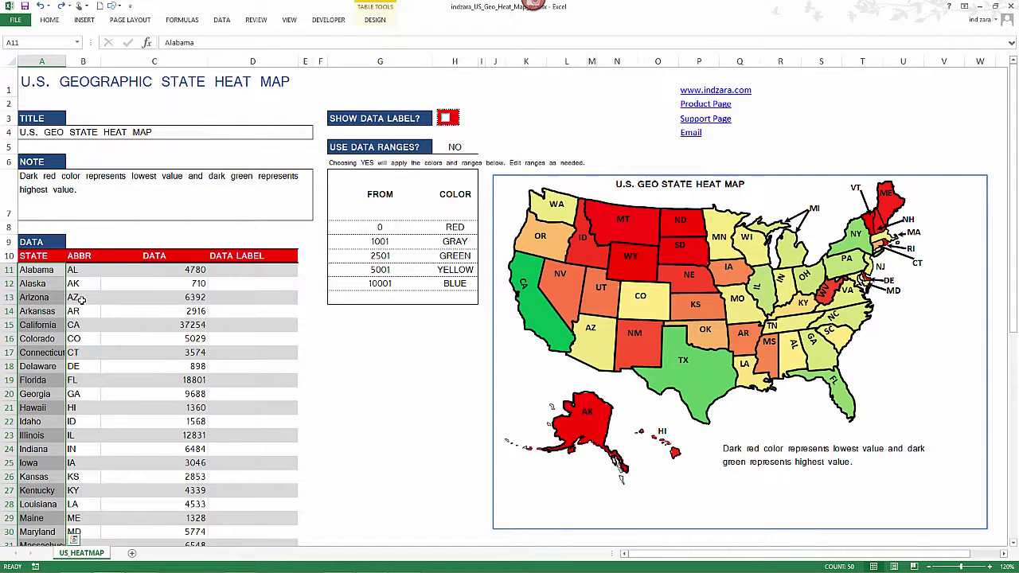
- Test 500000 as Alabama's value in C11, then undo it back to 4780
click(175, 273)
text(500000)
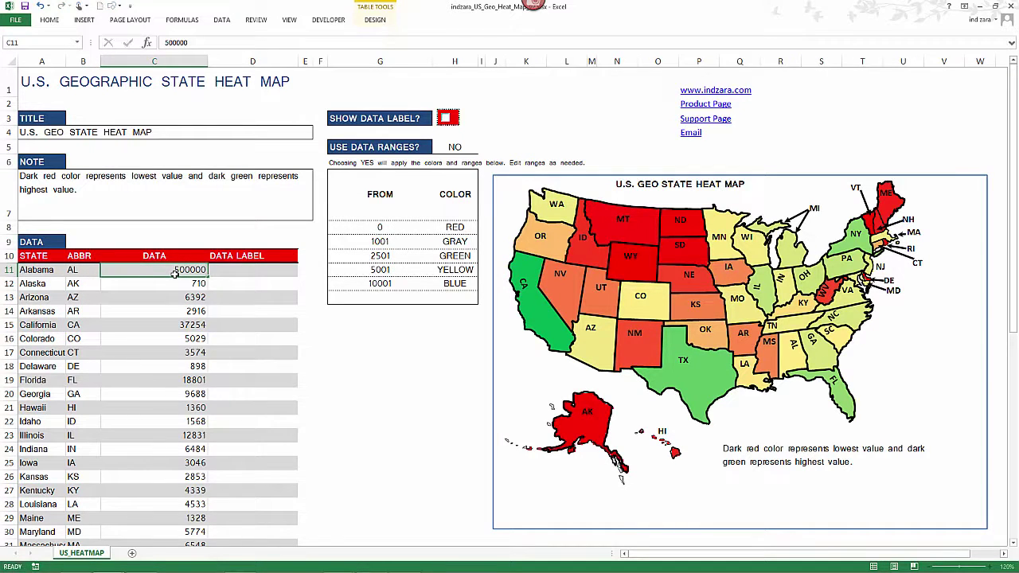
key(Return)
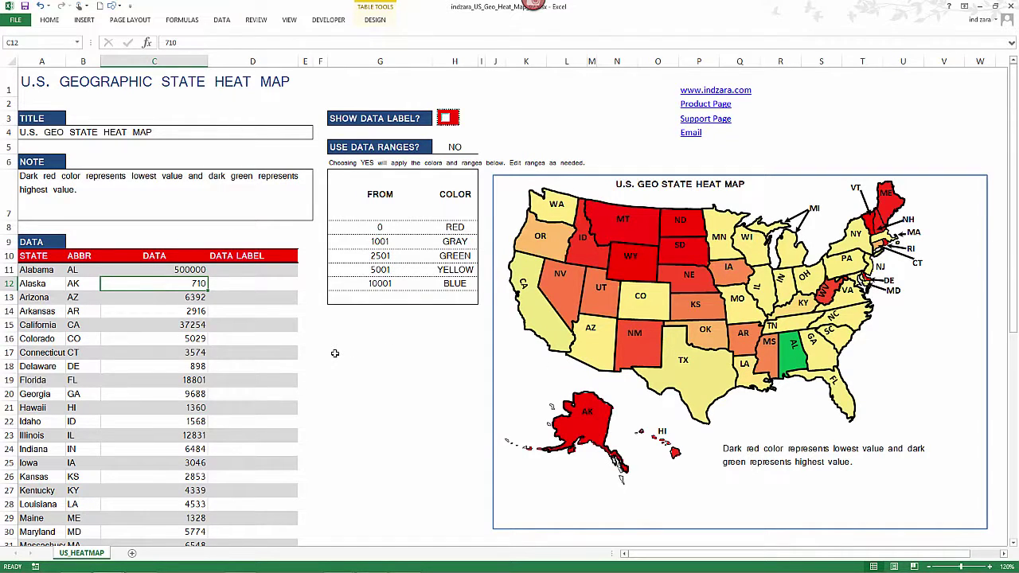
key(ctrl+z)
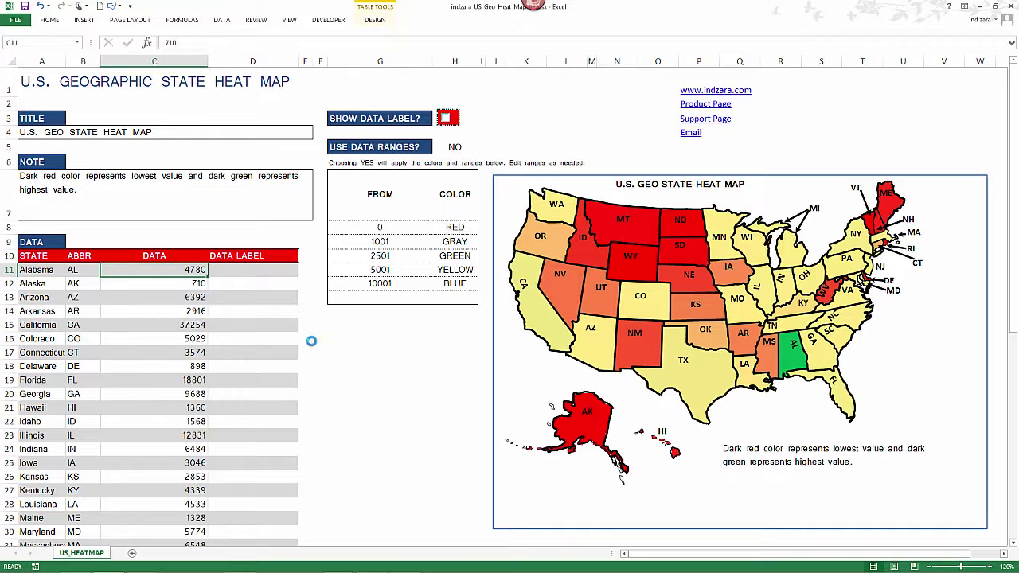
click(195, 270)
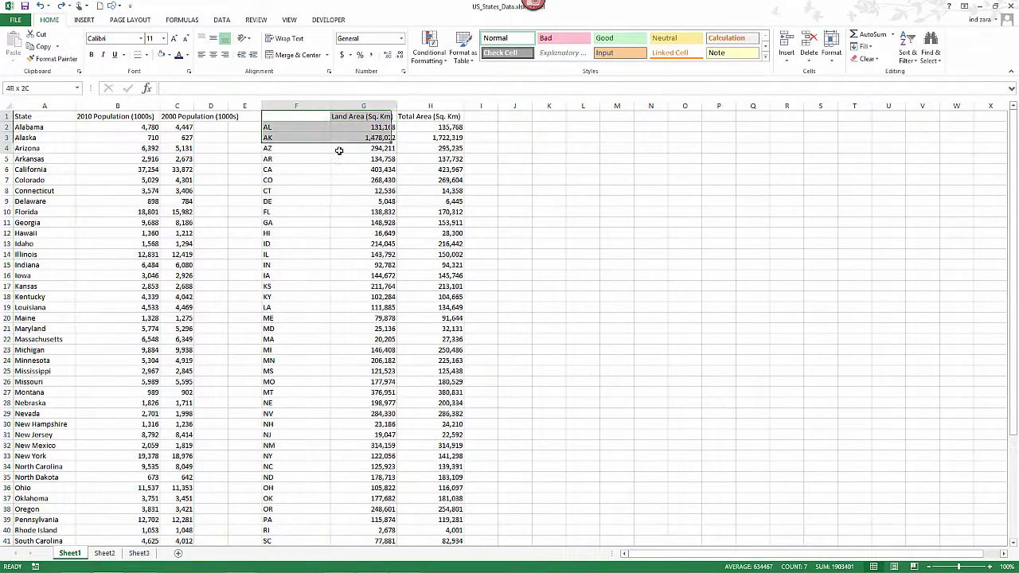
- Copy all state codes and values from US_States_Data and paste them into the template at B11
drag(309, 126, 352, 191)
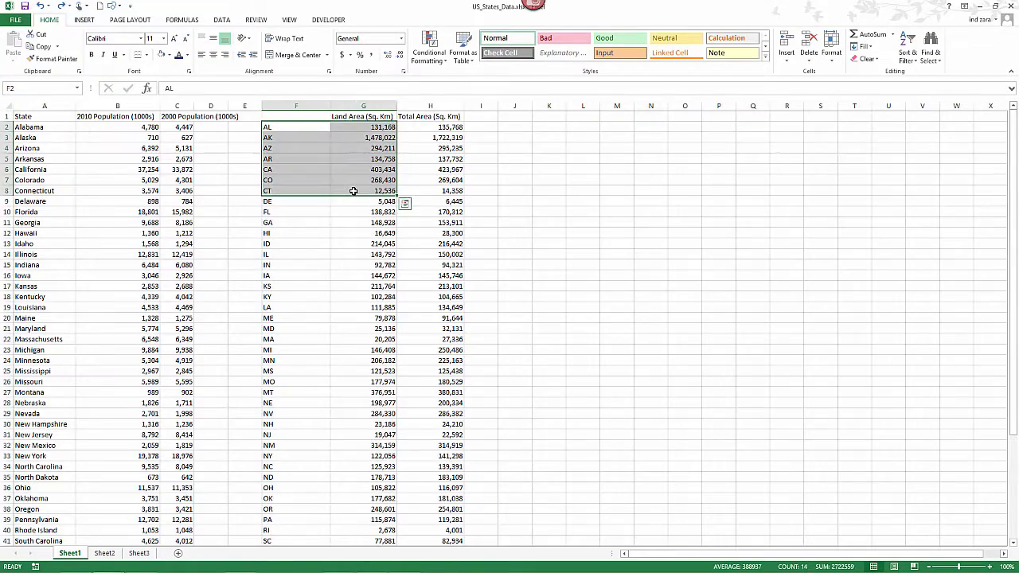
key(ctrl+shift+Down)
key(ctrl+c)
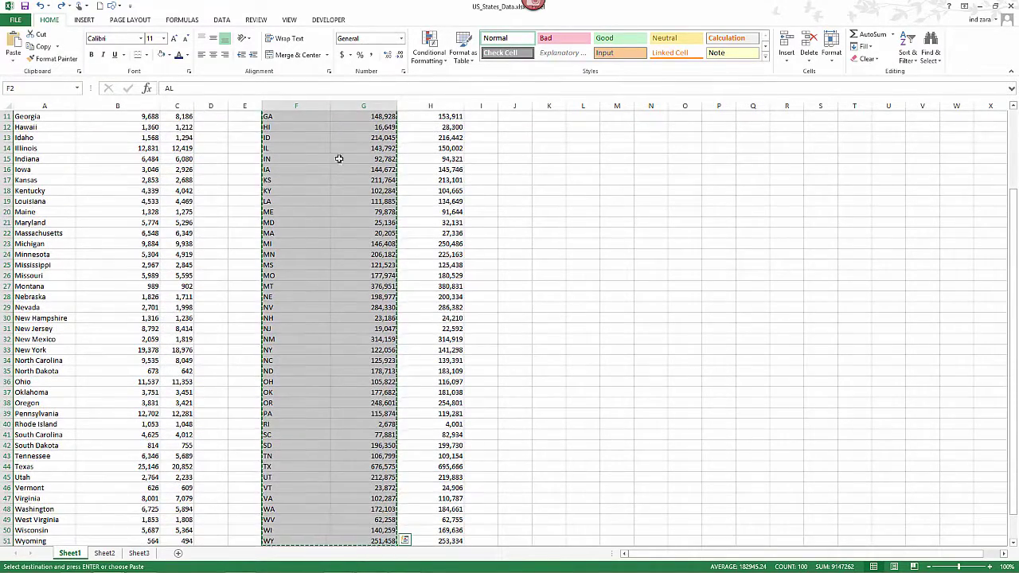
scroll(339, 159, up, 4)
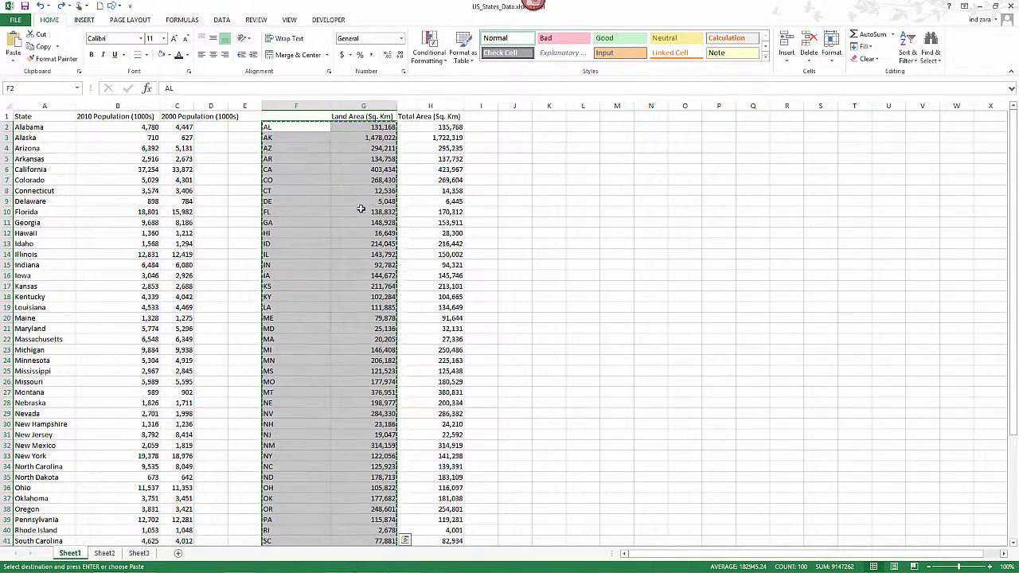
key(ctrl+Tab)
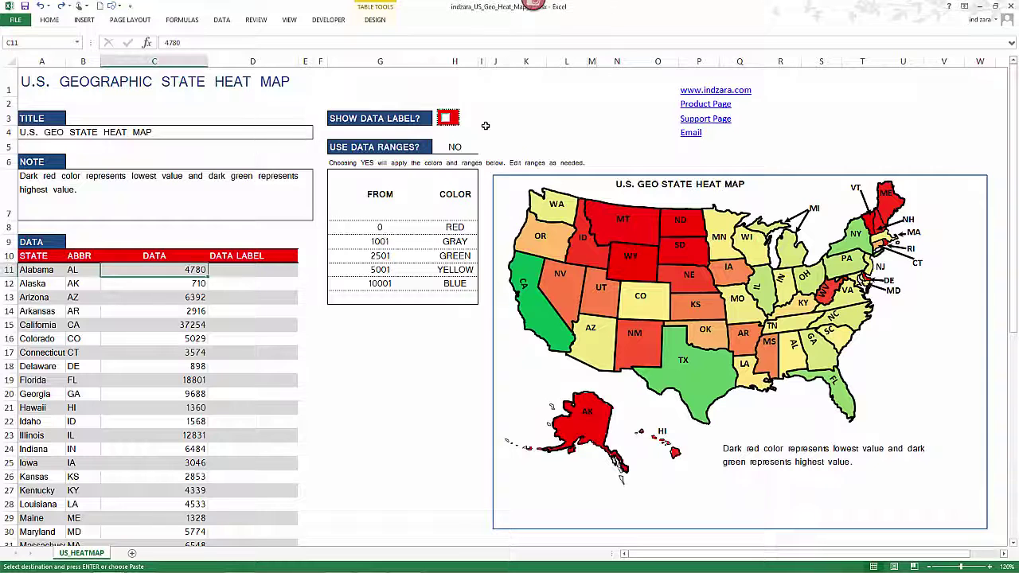
right_click(83, 271)
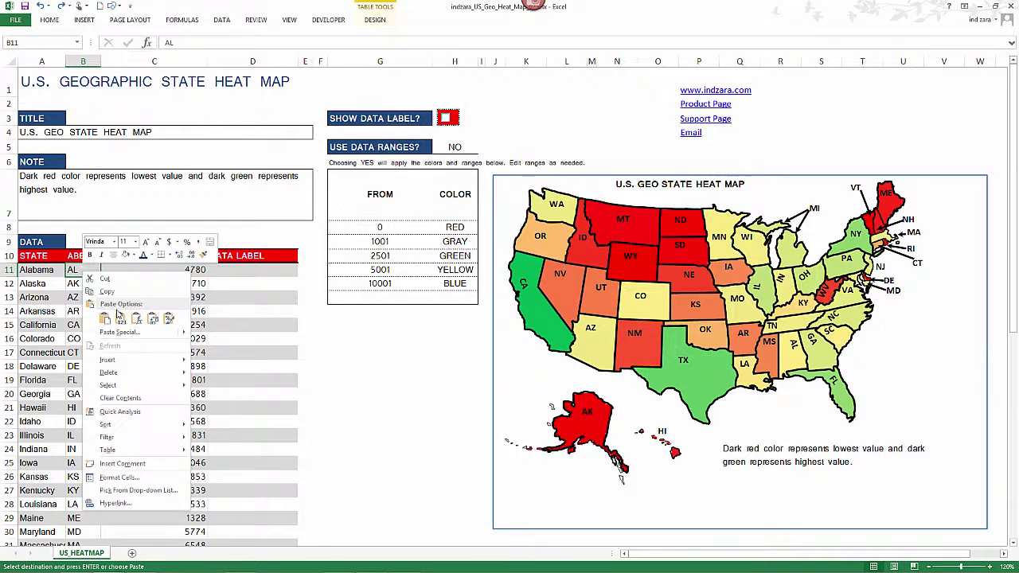
click(120, 319)
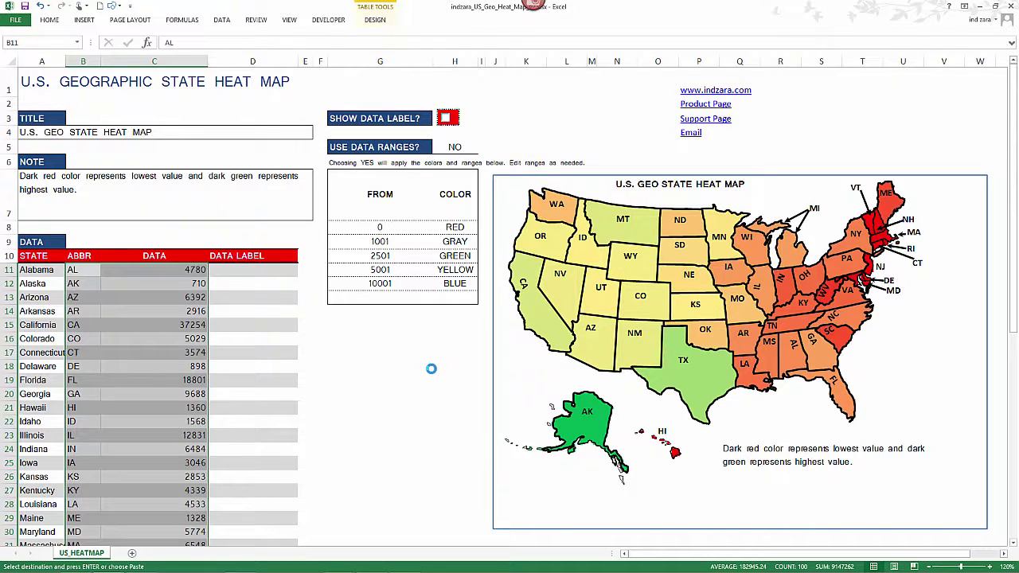
- Select Alabama's DATA LABEL cell D11 and enable Show Data Label on the map
click(374, 334)
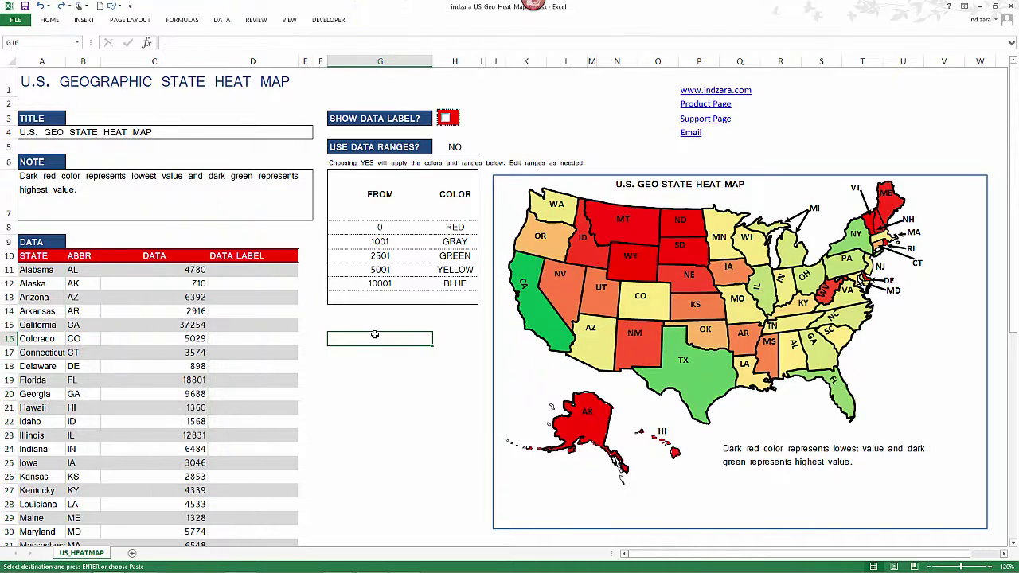
click(248, 271)
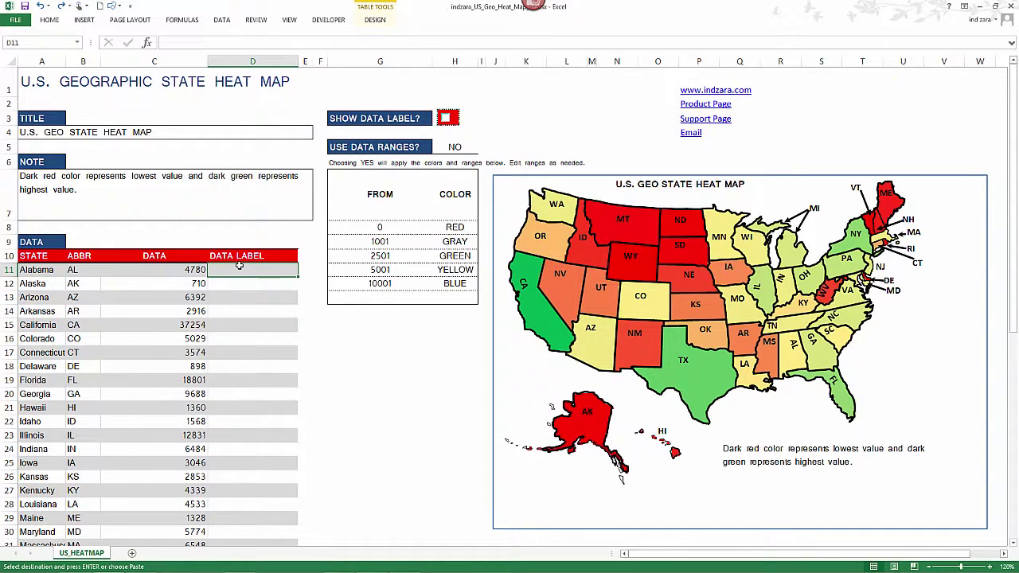
click(446, 119)
text(=)
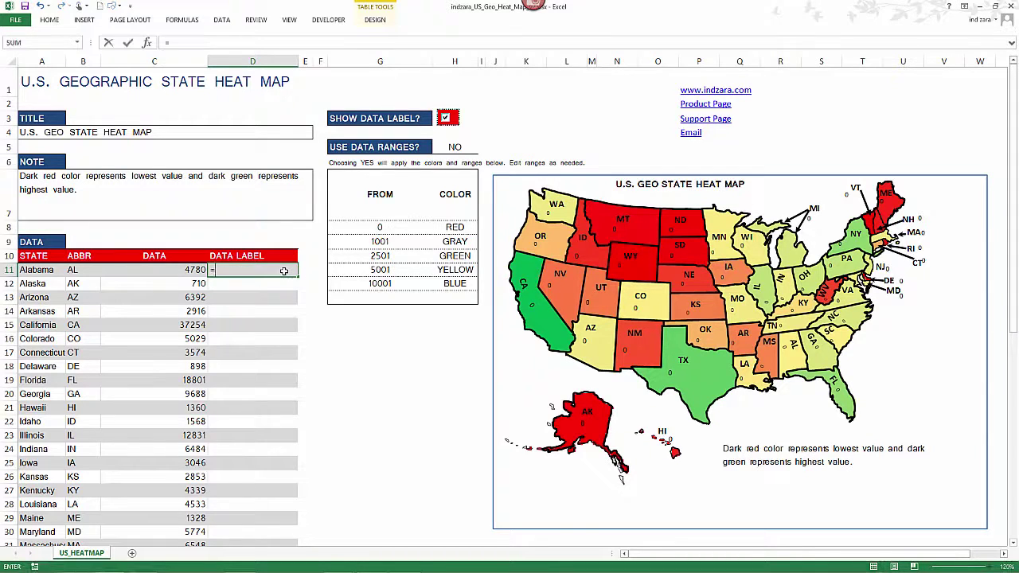
key(Left)
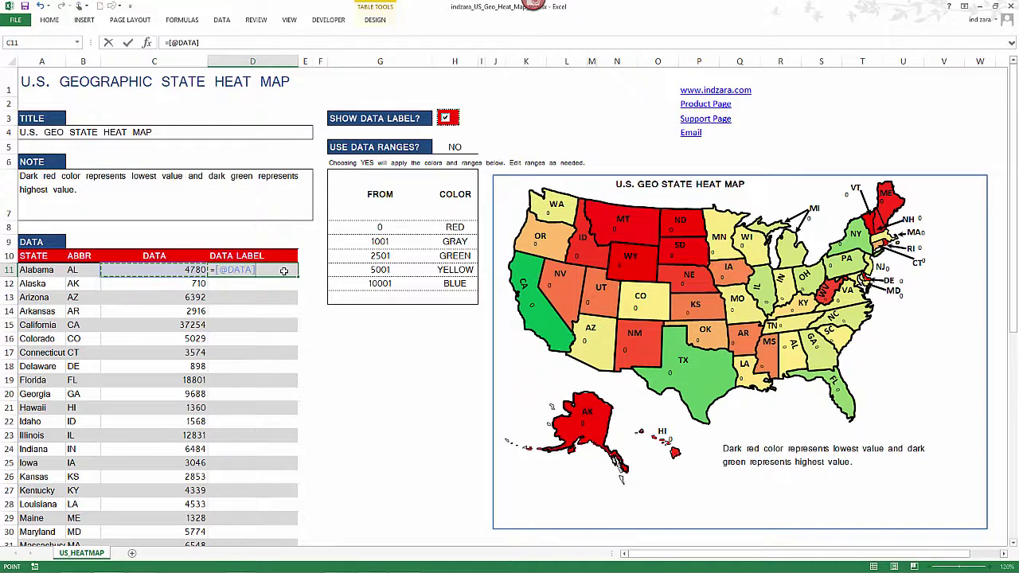
key(Return)
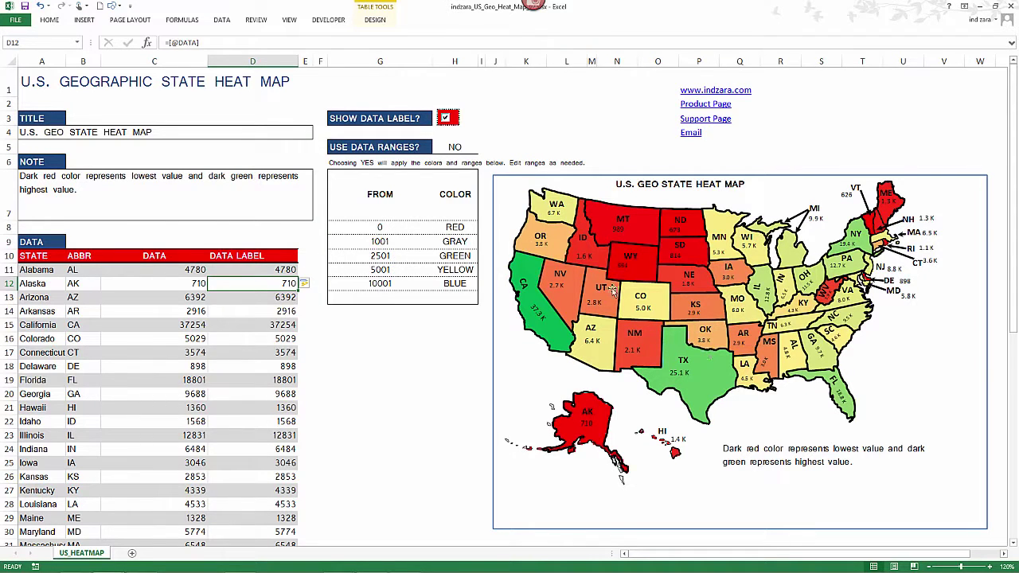
click(188, 270)
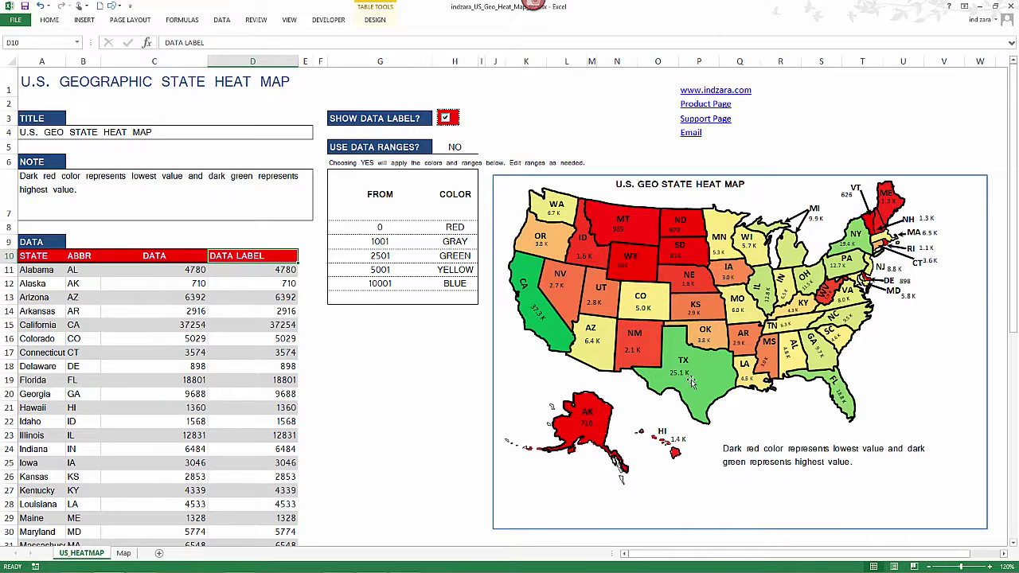
- Set Texas's DATA LABEL cell D53 to HIGH
click(422, 393)
scroll(422, 393, down, 9)
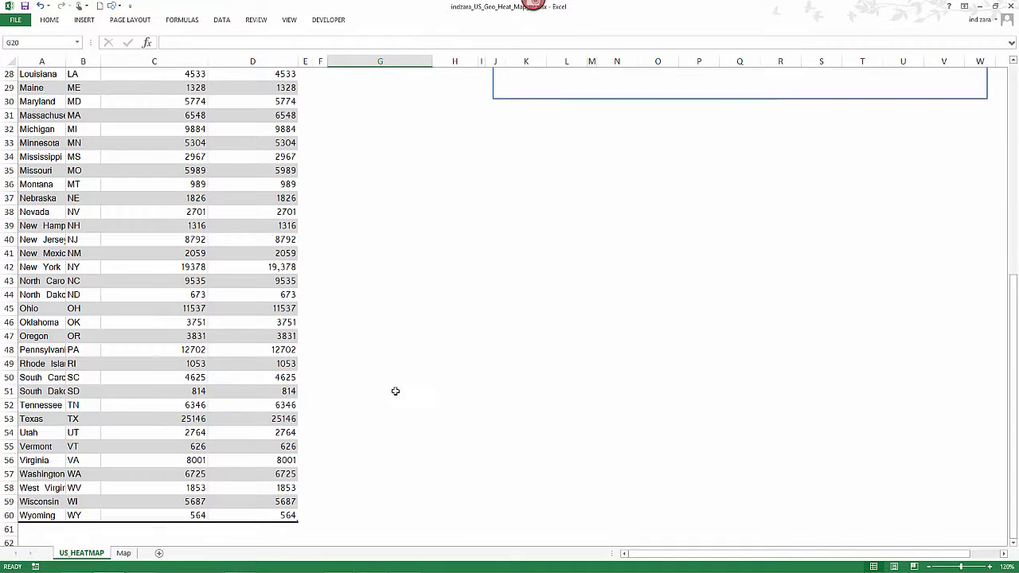
click(261, 418)
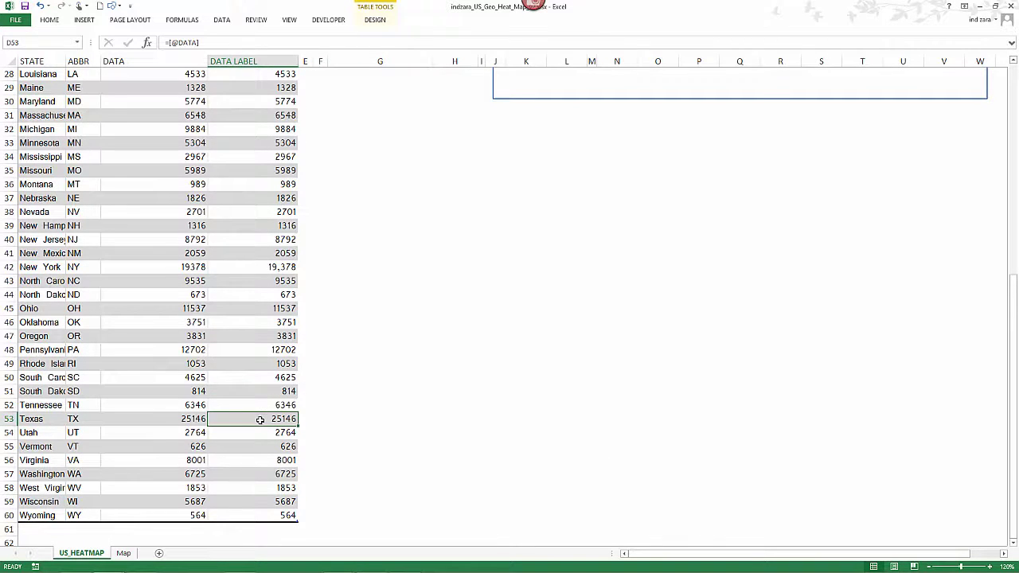
text(HIGH)
key(Return)
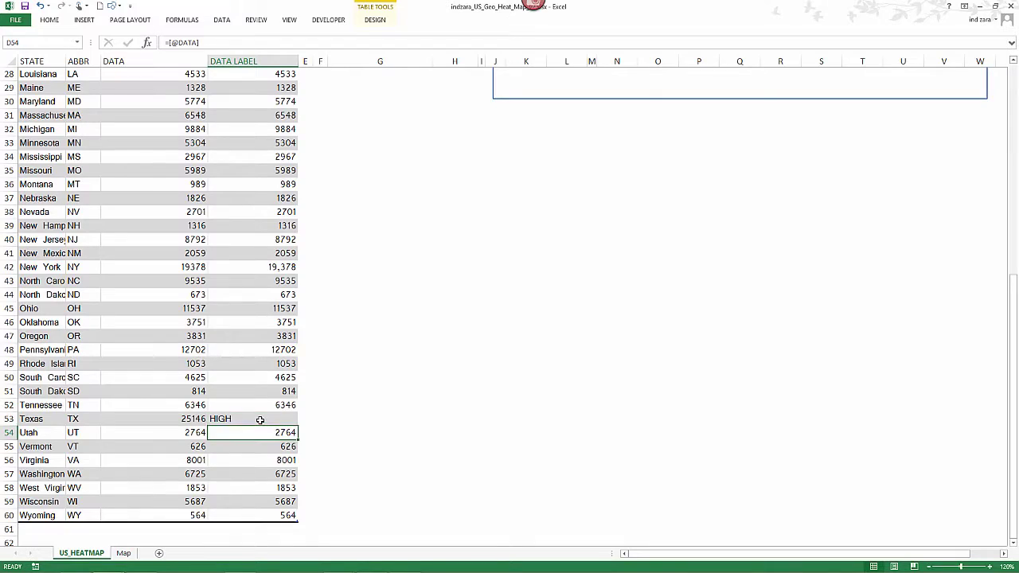
scroll(261, 419, up, 9)
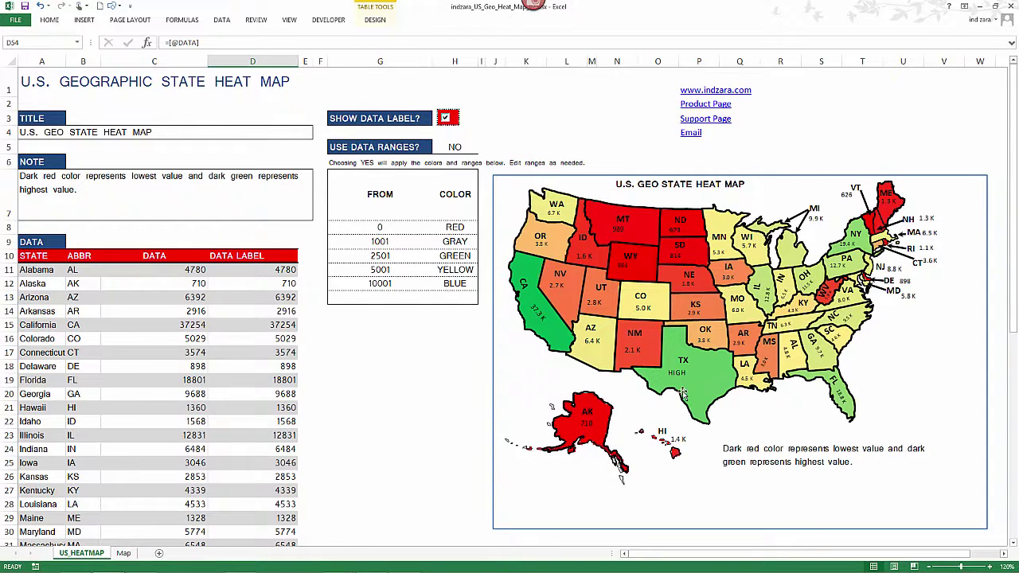
- Undo Texas's HIGH label so D53 shows 25146 and the map reads 25.1 K
click(315, 375)
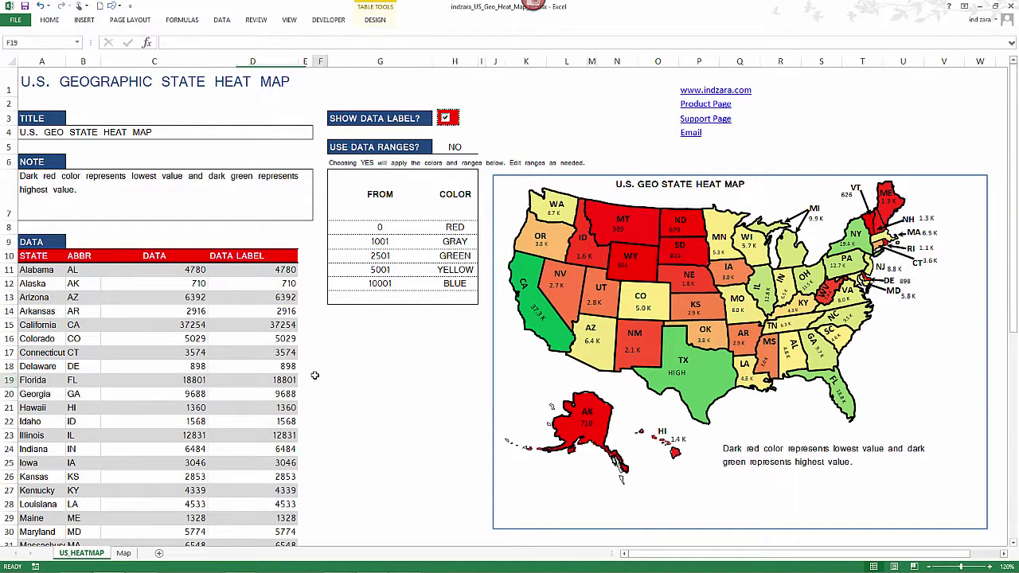
scroll(314, 375, down, 10)
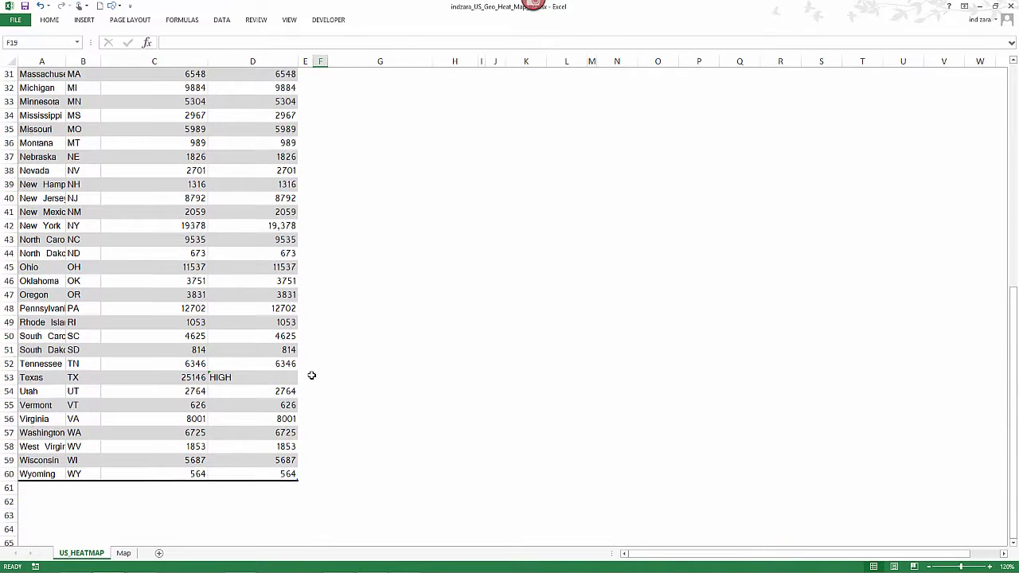
click(284, 377)
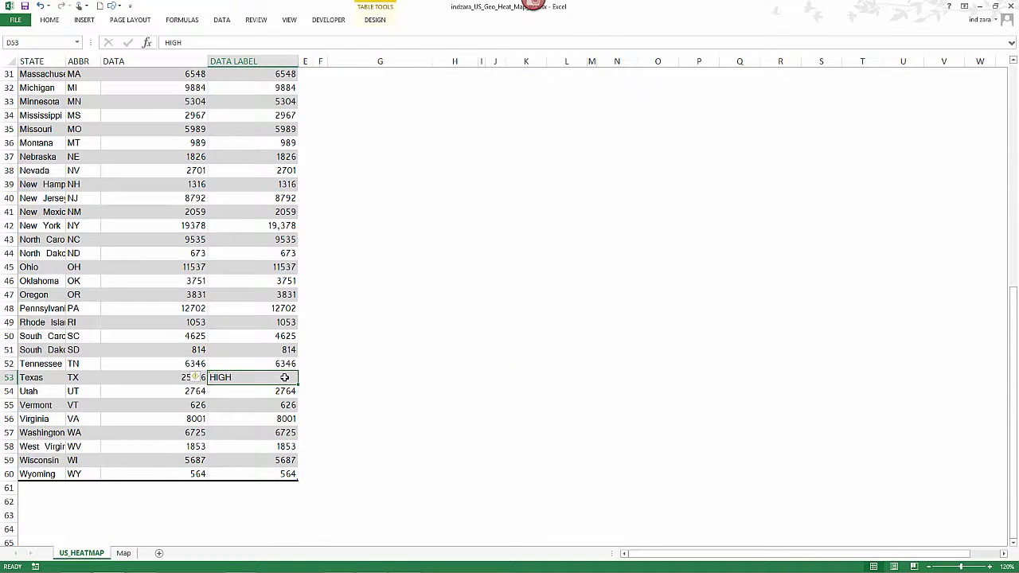
key(ctrl+z)
scroll(308, 386, up, 10)
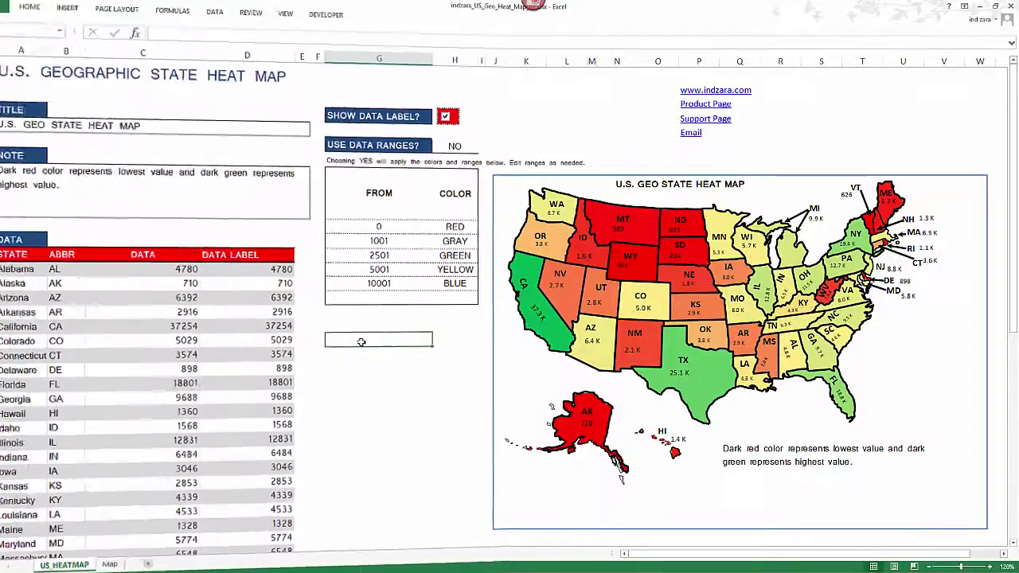